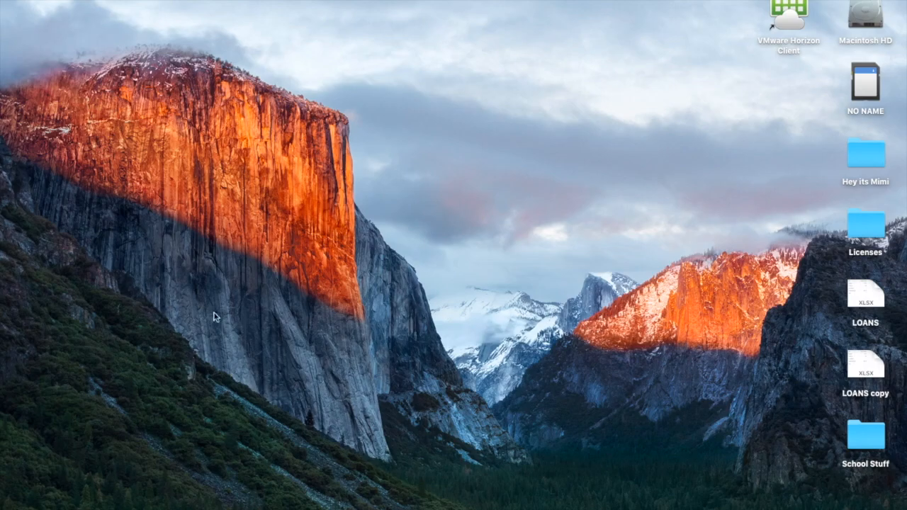
Step: Switch to Microsoft Excel and change the heading in cell A1 to BILLS
mouse_move(646, 505)
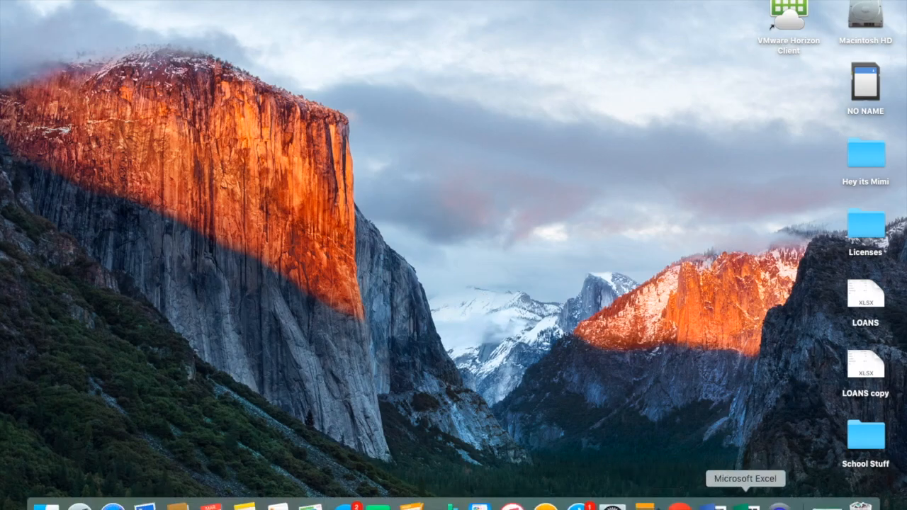
left_click(746, 505)
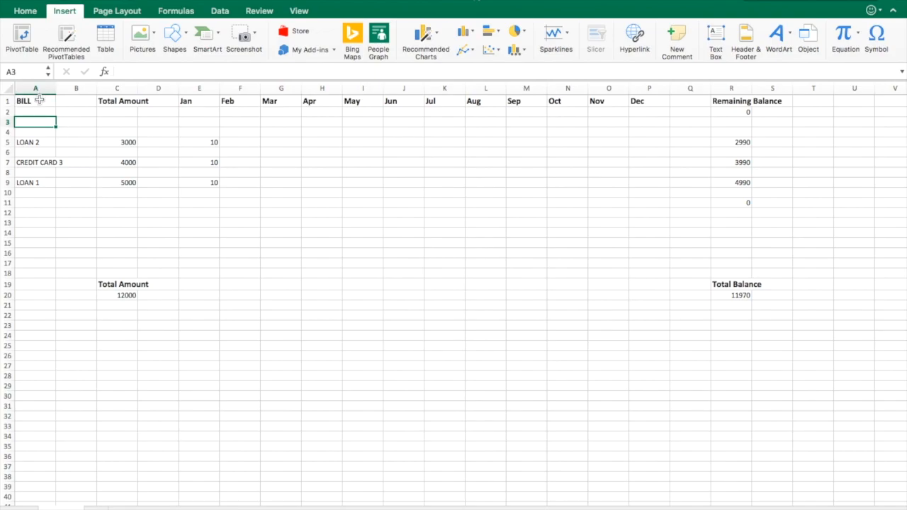
left_click(40, 100)
type("B")
key("BackSpace")
type("BlLLS")
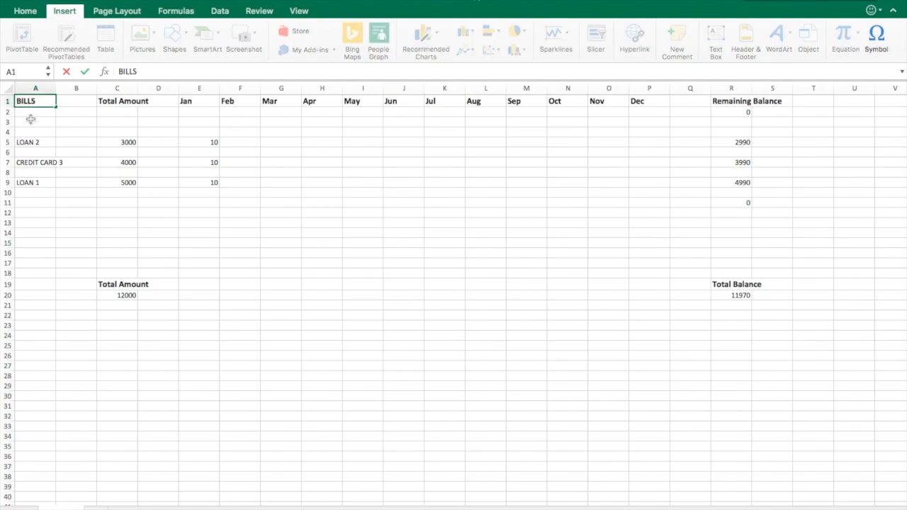
Step: Enter "Credit card 1" as the bill name in cell A3
left_click(32, 121)
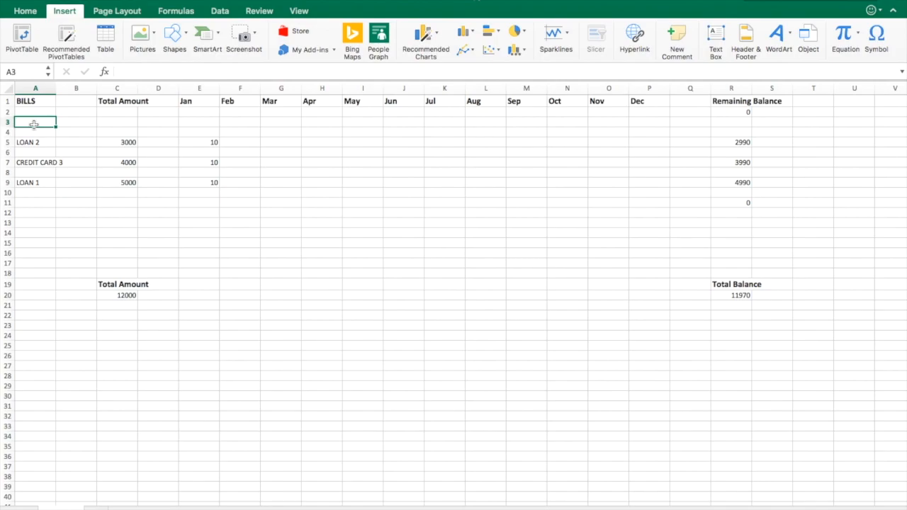
type("Credit")
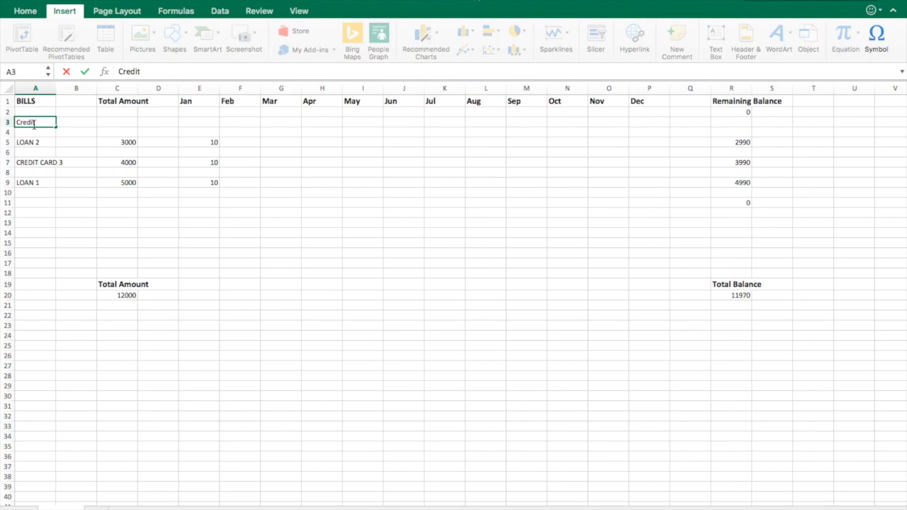
type(" card 1")
scroll(57, 152, "up", 2)
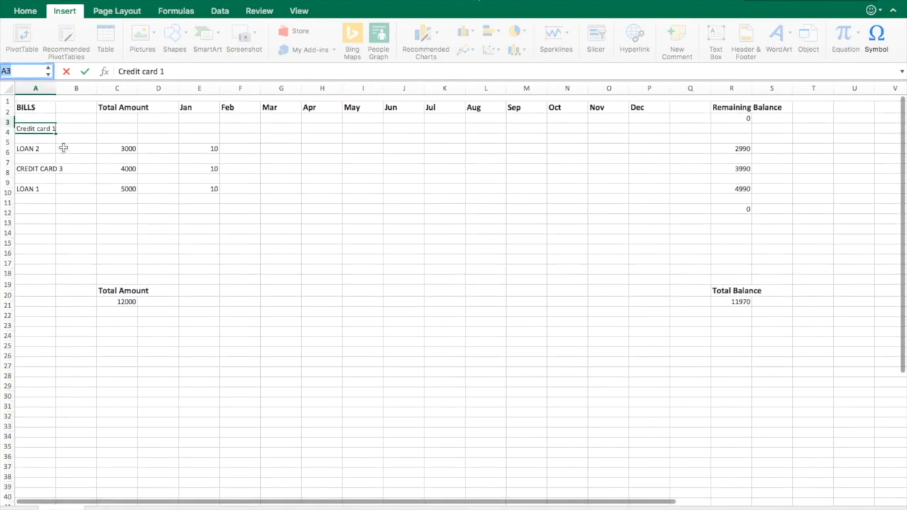
left_click(79, 132)
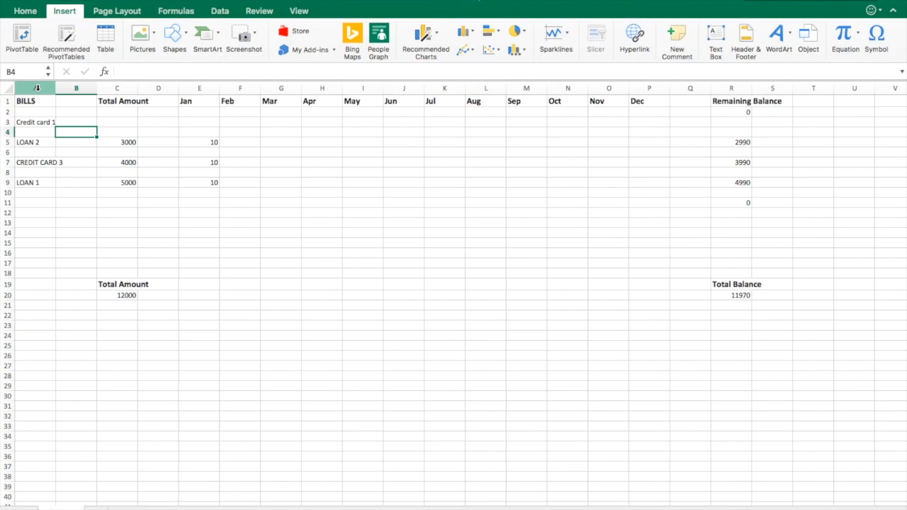
left_click(36, 122)
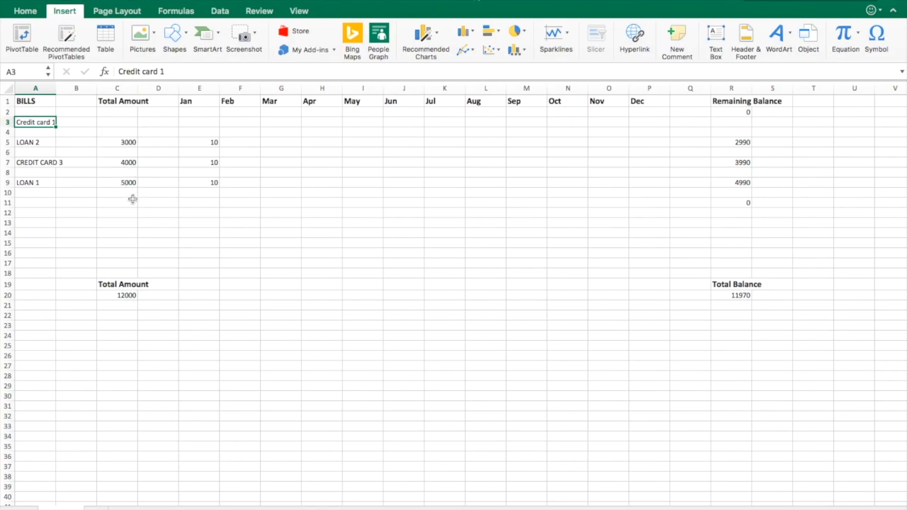
Step: Enter 2000 as the total amount for Credit card 1 in cell C3
left_click(118, 124)
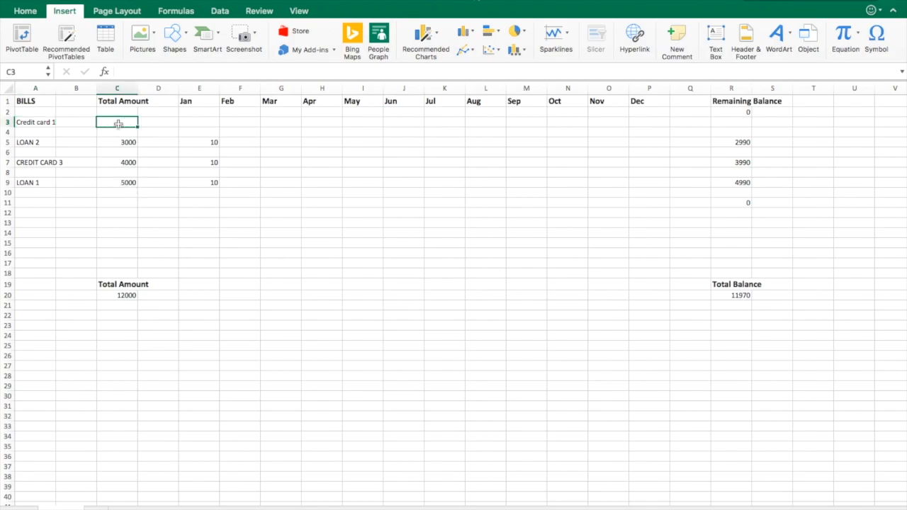
type("2000")
key("Return")
left_click(125, 120)
Step: Insert a SUM function in cell R3 for the remaining balance of Credit card 1
left_click(735, 123)
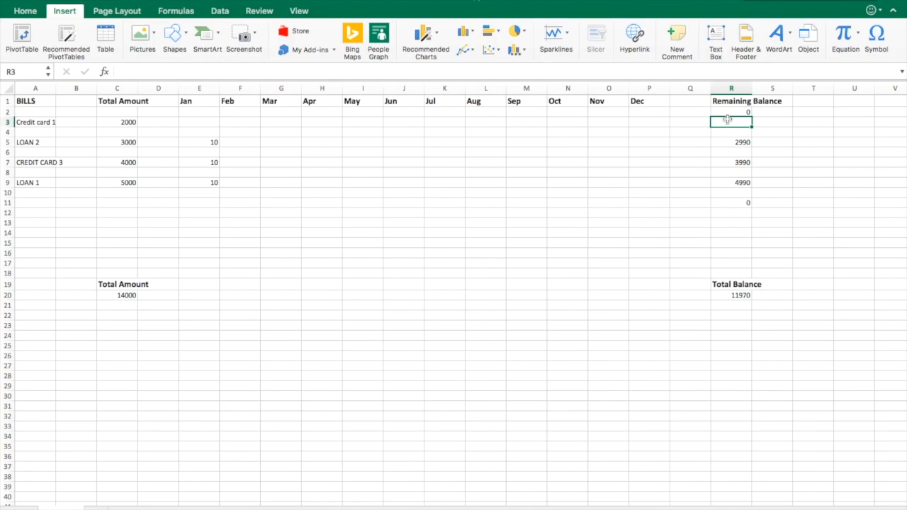
left_click(177, 12)
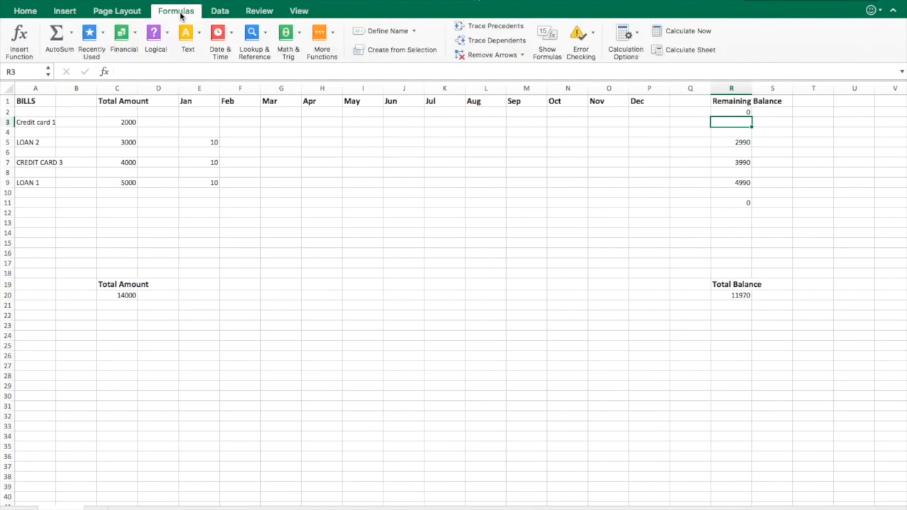
left_click(72, 41)
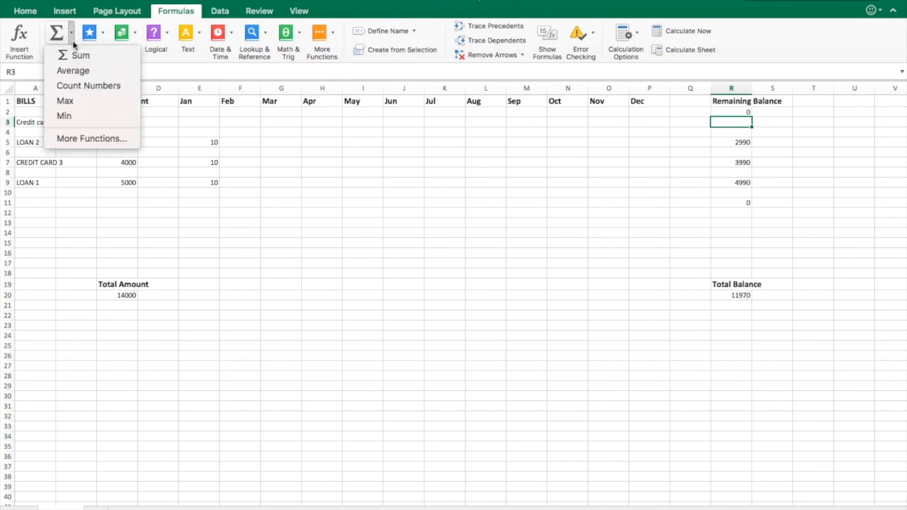
left_click(80, 56)
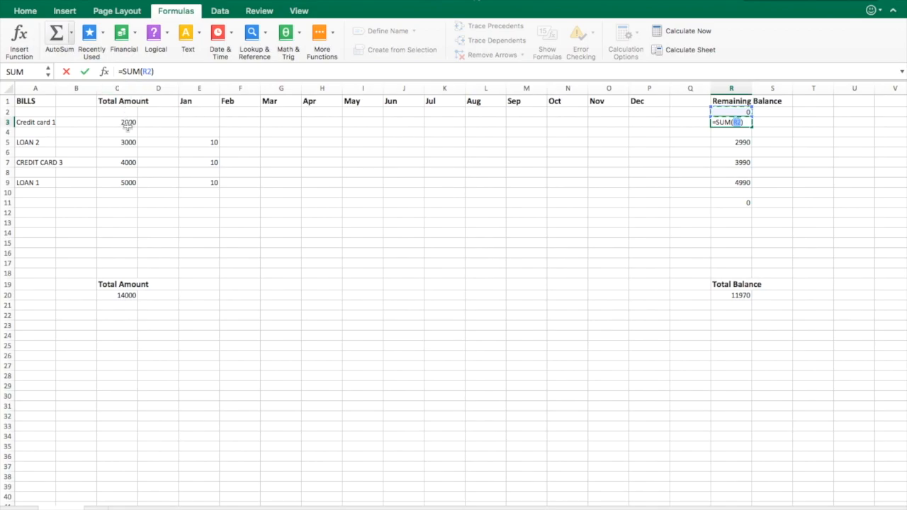
Step: Insert C3-E3-F3-G3-H3-I3-J3-K3-L3-M3-O3-P3 directly before R2 in the R3 SUM formula and commit it
left_click(144, 71)
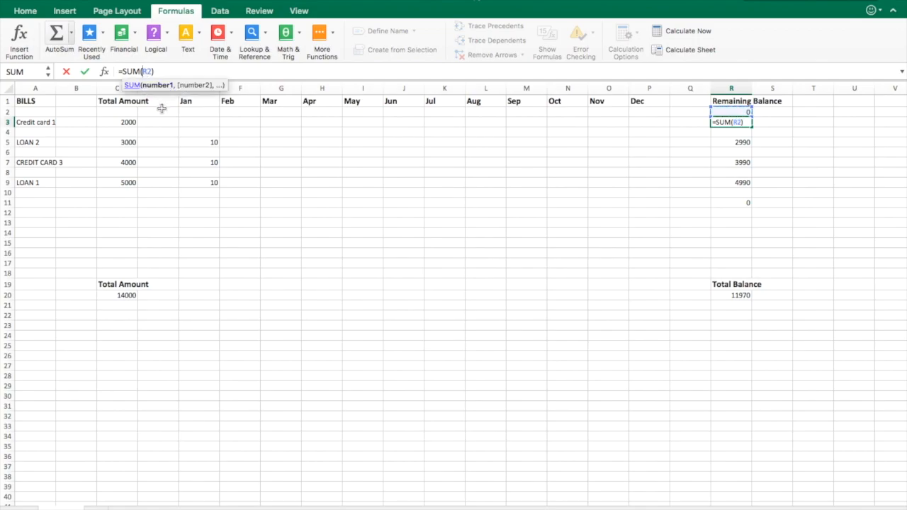
type("C")
key("BackSpace")
type("C3")
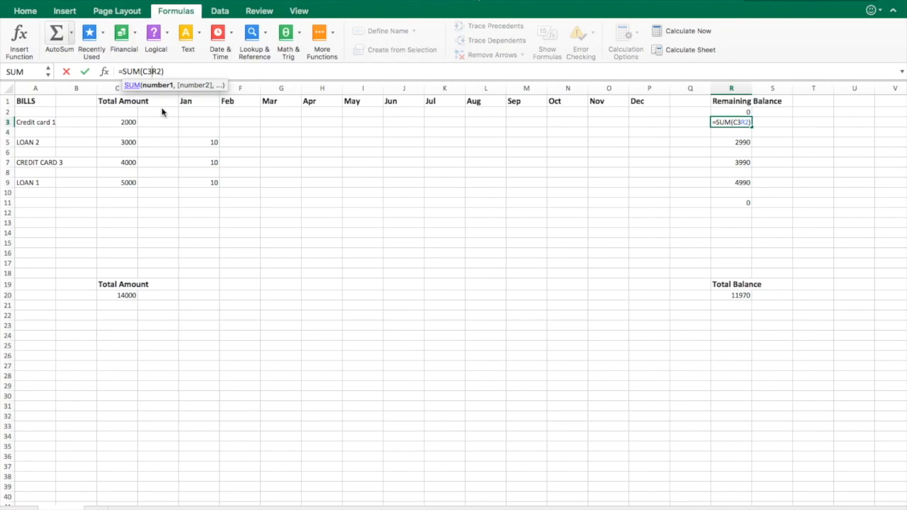
type("-")
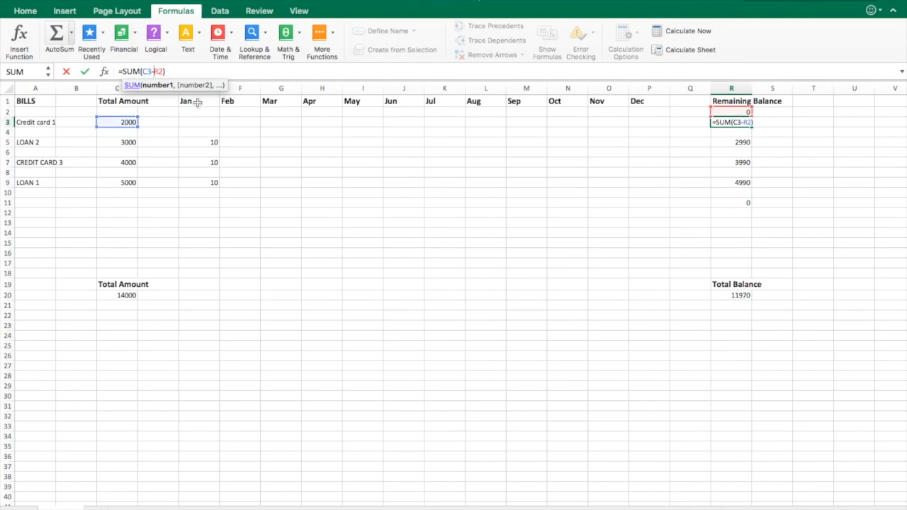
type("E3-")
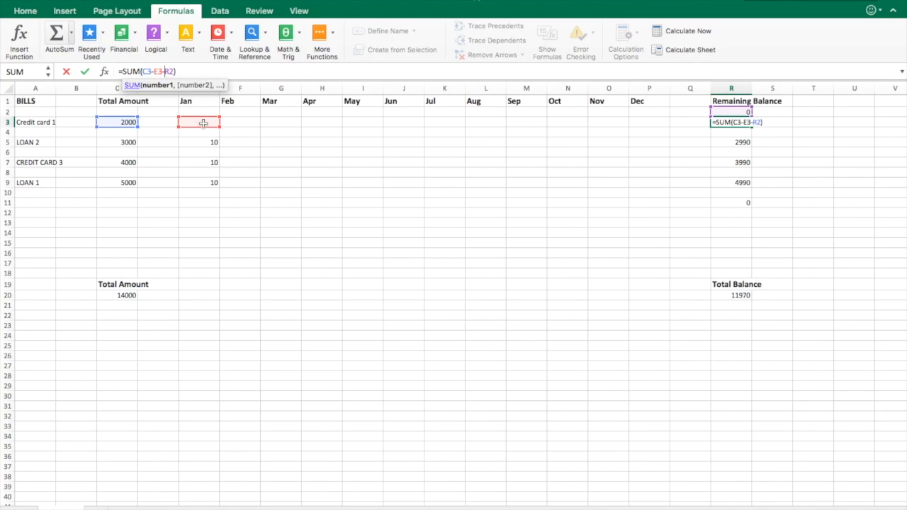
type("F3")
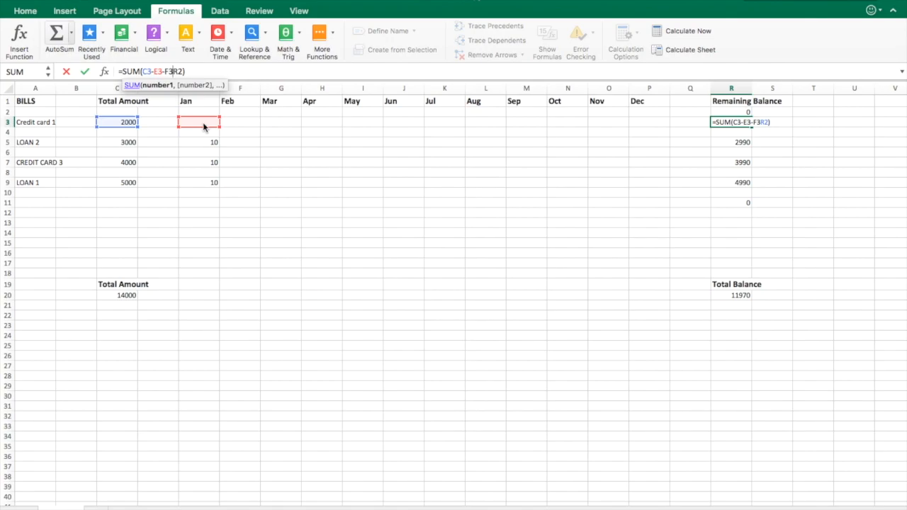
type("-G3")
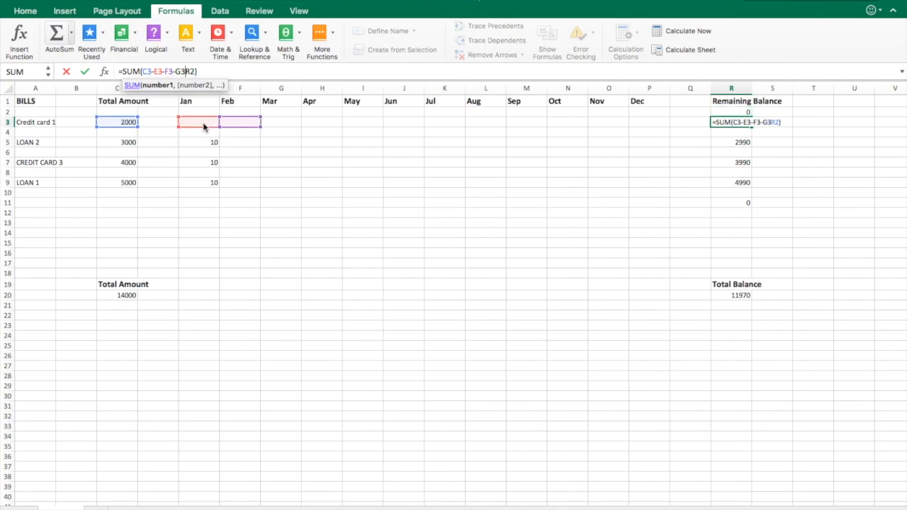
type("-")
type("H3")
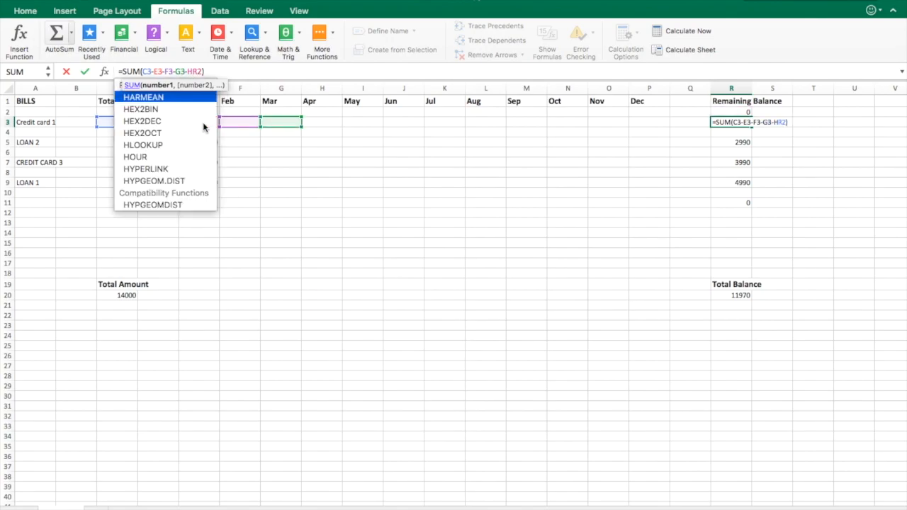
type("-I")
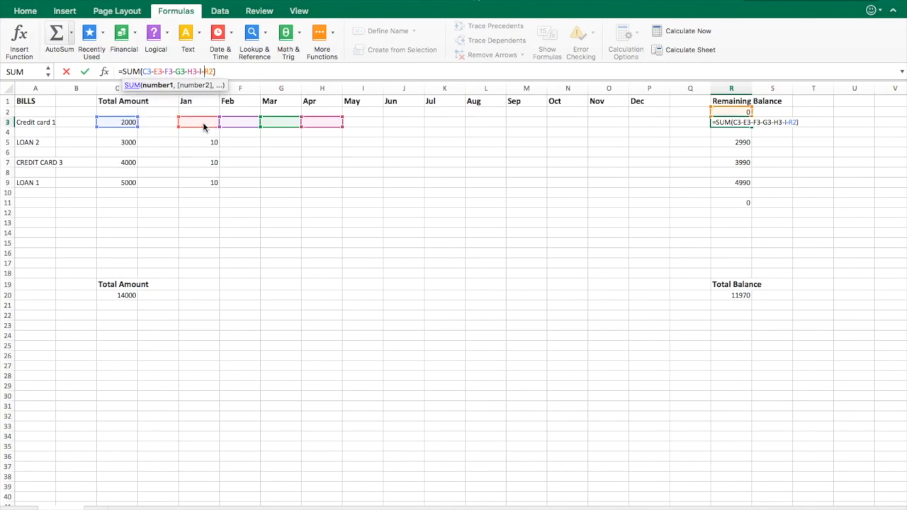
type("3")
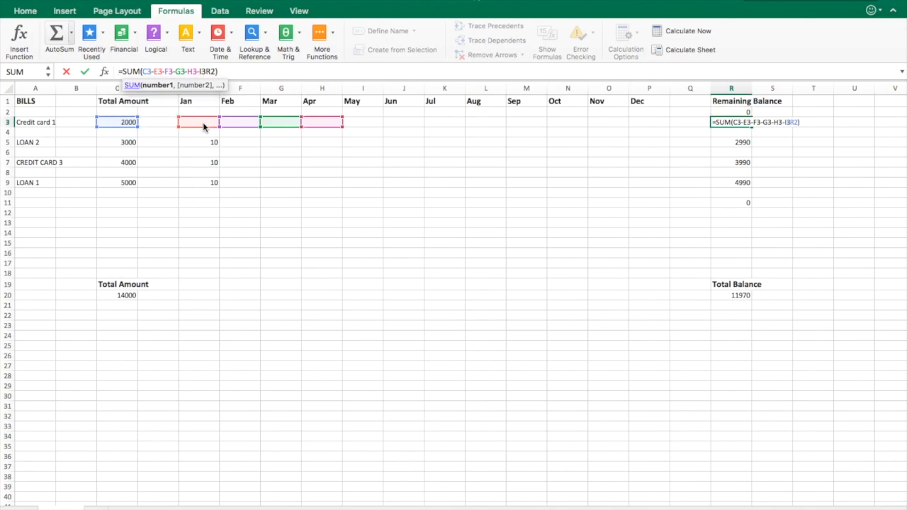
type("-J3-")
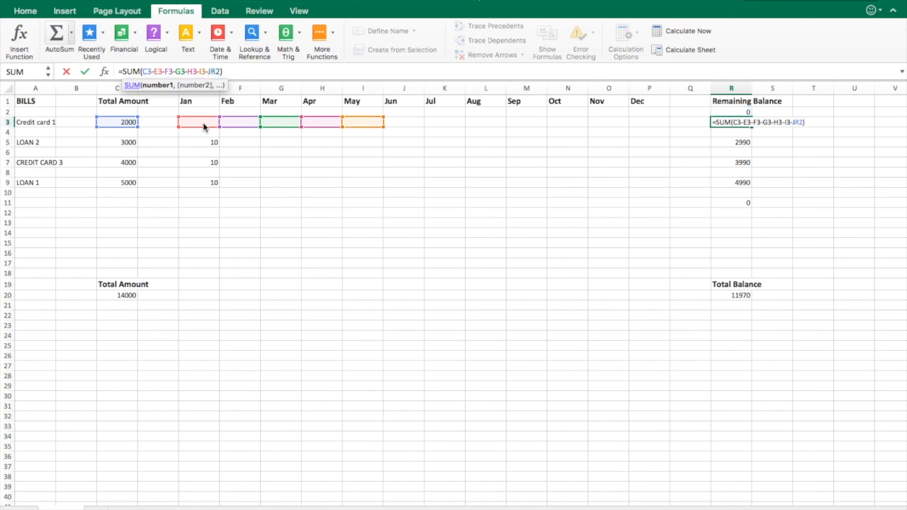
type("K3-L")
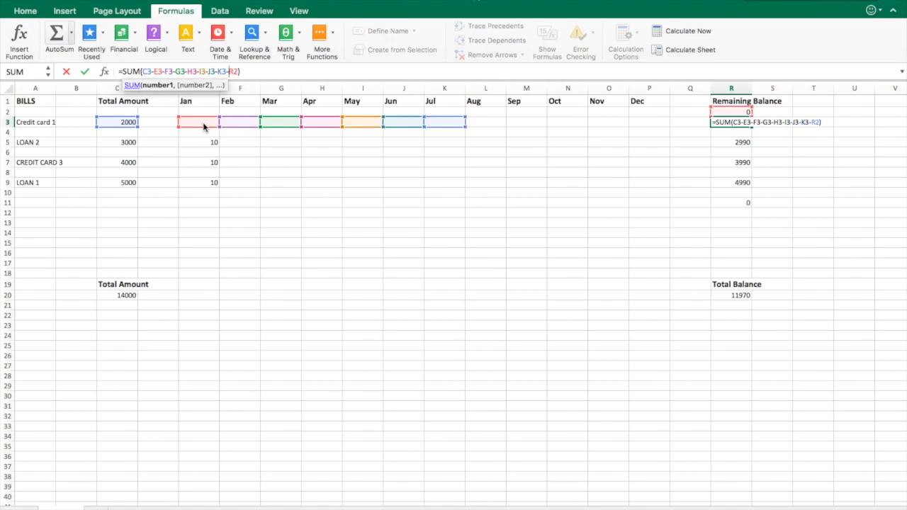
type("3")
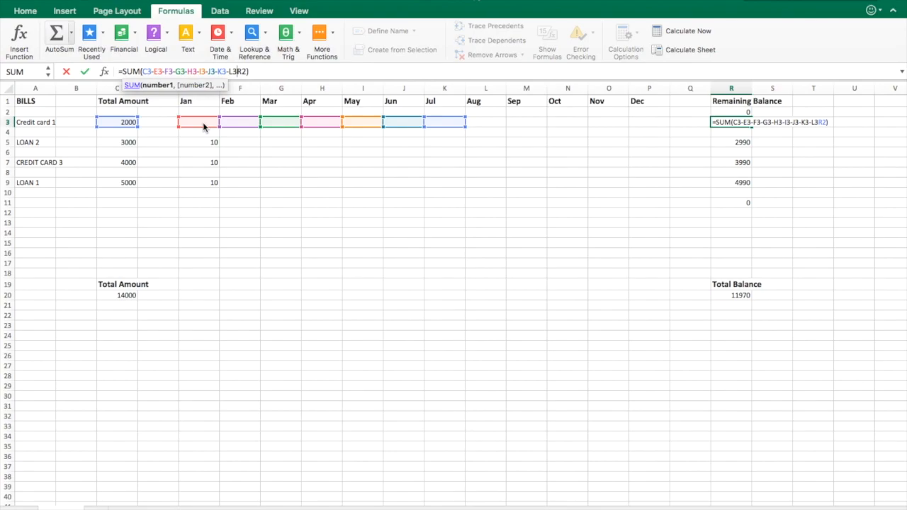
type("-M")
type("3-O3")
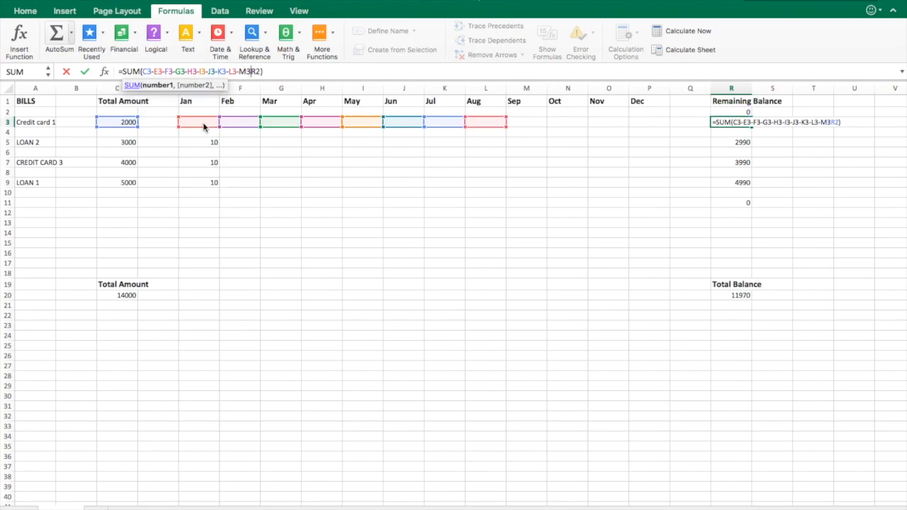
type("-P3")
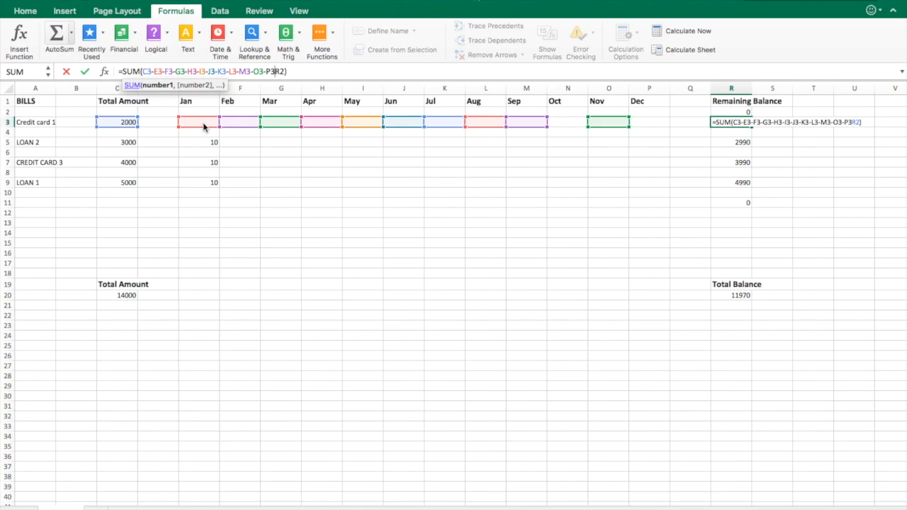
key("Return")
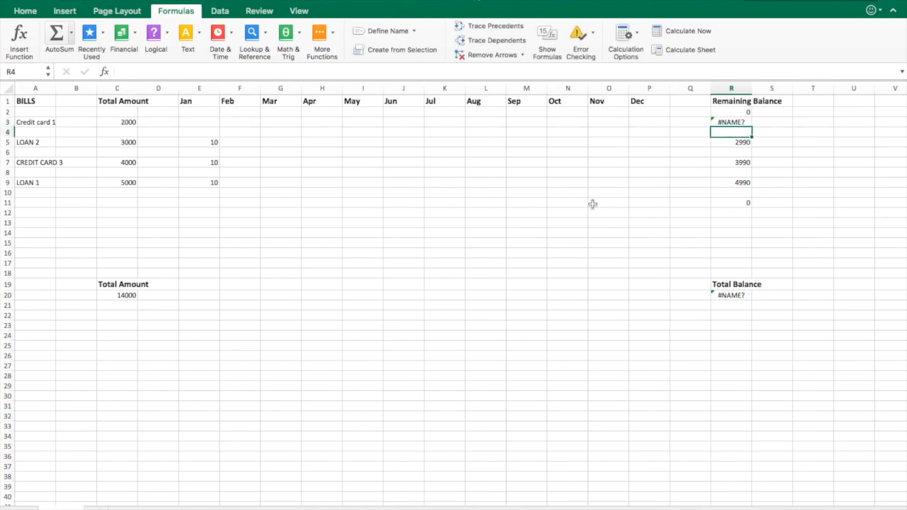
Step: Remove the stray R2 reference from the end of the formula in cell R3
left_click(733, 123)
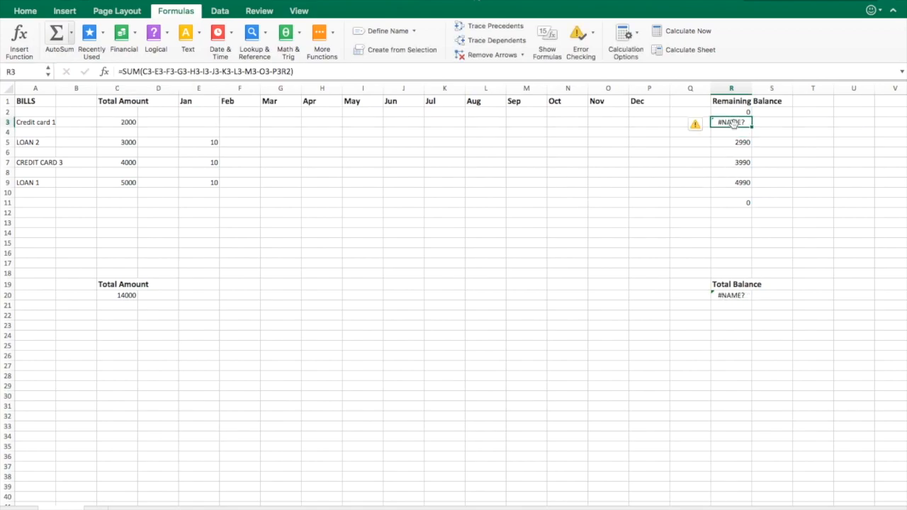
left_click(292, 71)
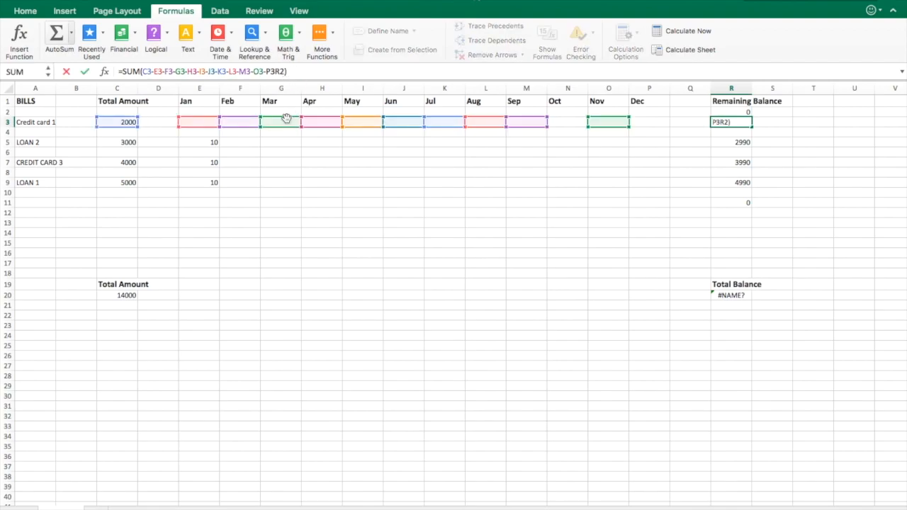
left_click(282, 71)
key("BackSpace")
key("BackSpace")
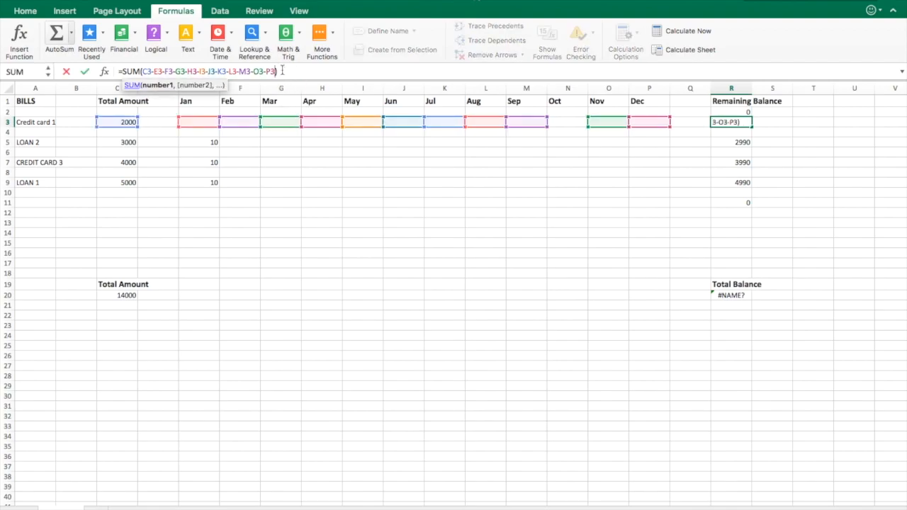
key("Return")
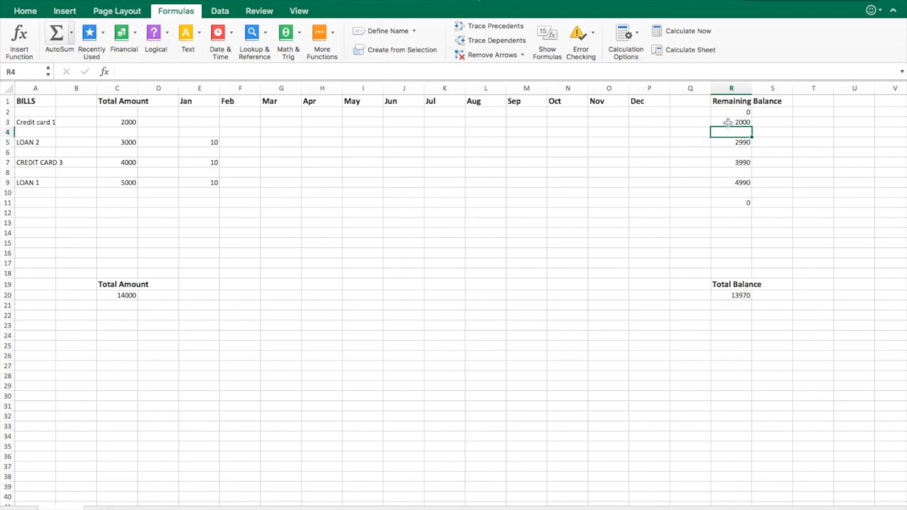
left_click(726, 123)
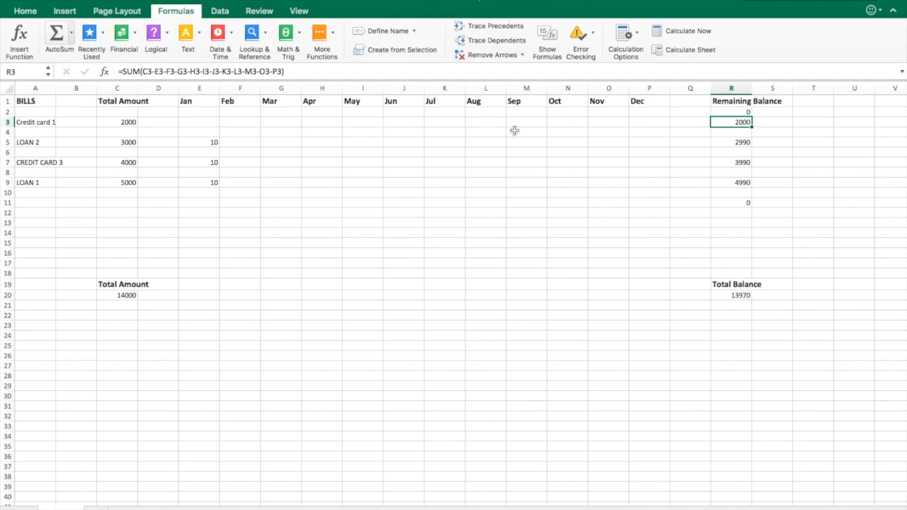
Step: Enter Credit card 1 payments of 50 for Jan, 40 for Feb and 100 for Mar, and select the Total Balance cell R20
left_click(197, 123)
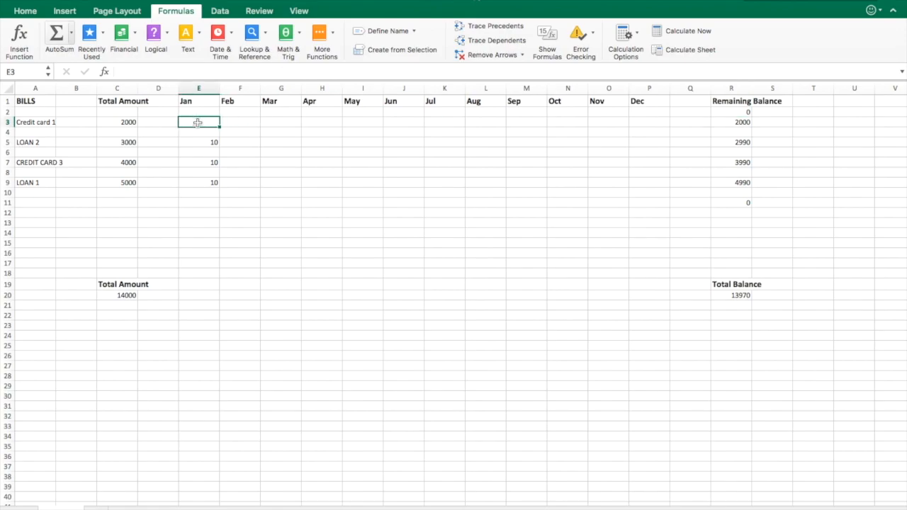
type("50")
key("Return")
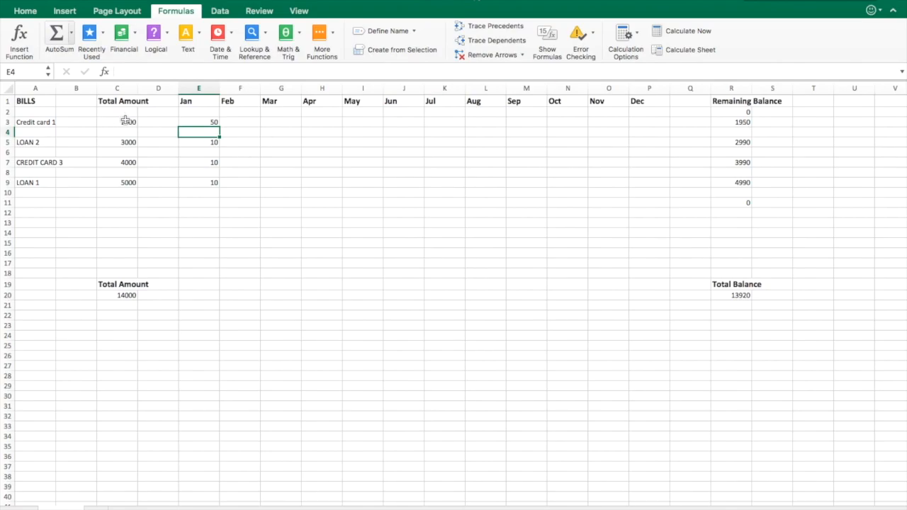
left_click(242, 122)
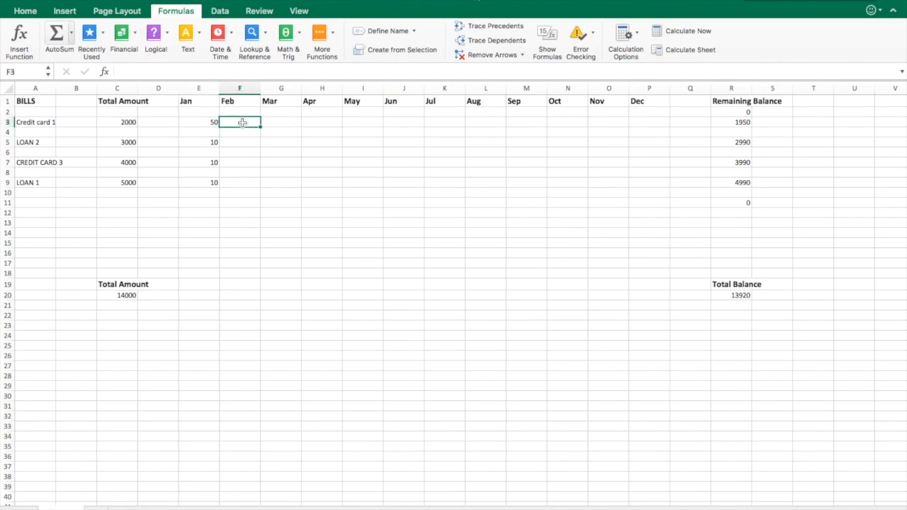
type("40")
left_click(287, 123)
type("100")
left_click(327, 122)
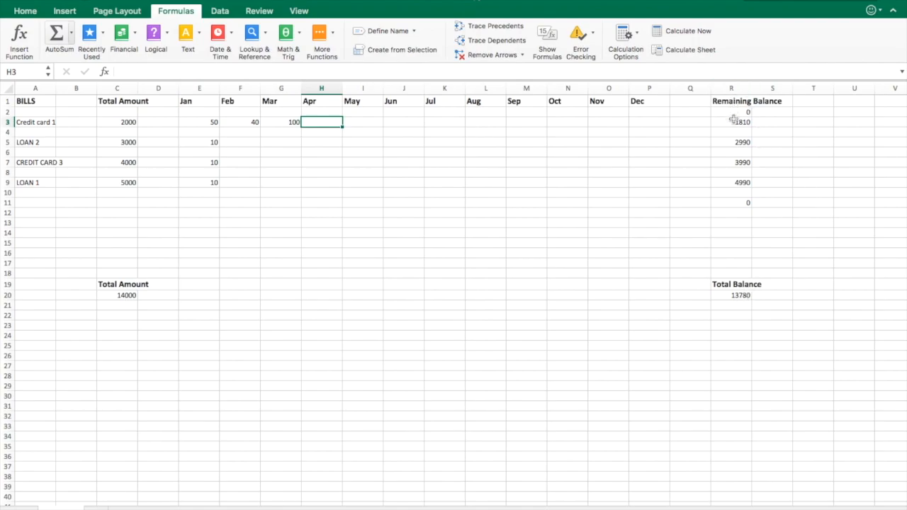
left_click(741, 295)
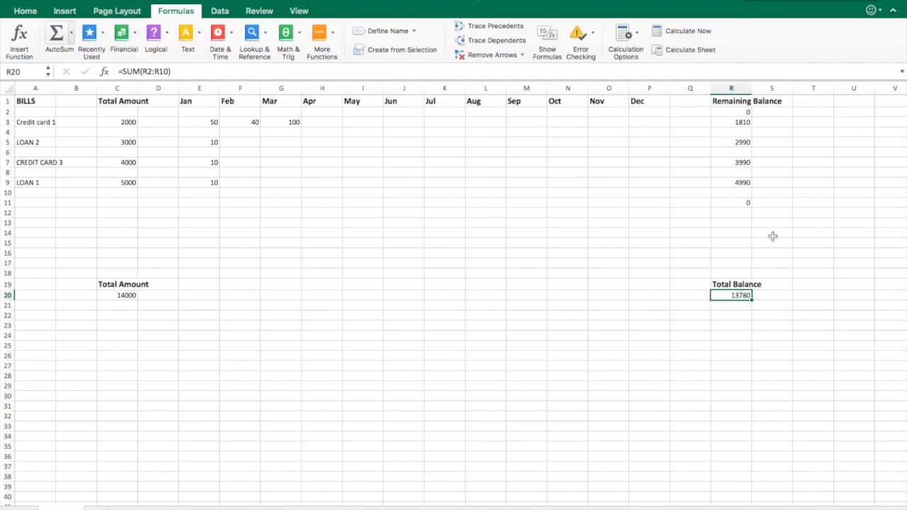